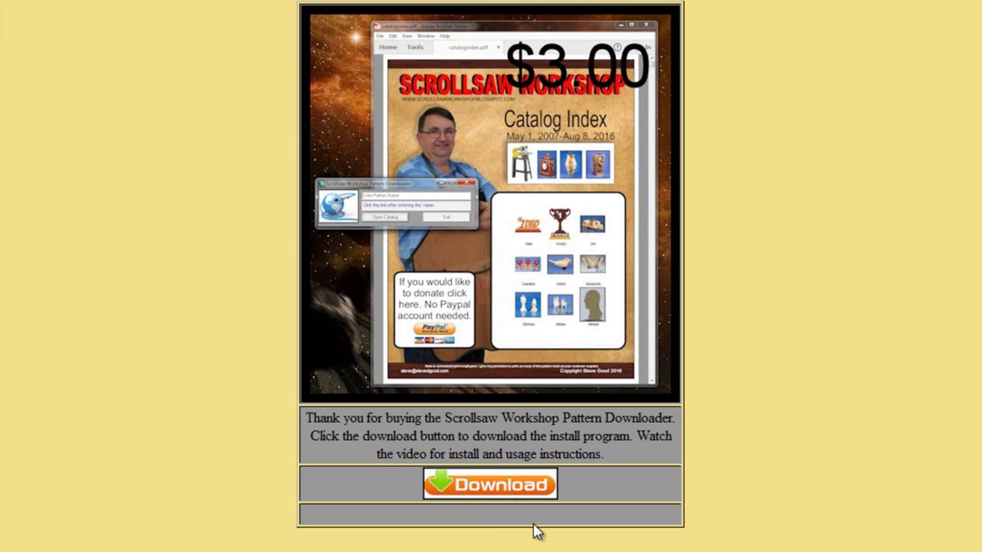
# Save PatternDownloadersetup(1).exe (12.6 MB) in Firefox and show it in the downloads list
pyautogui.click(504, 495)
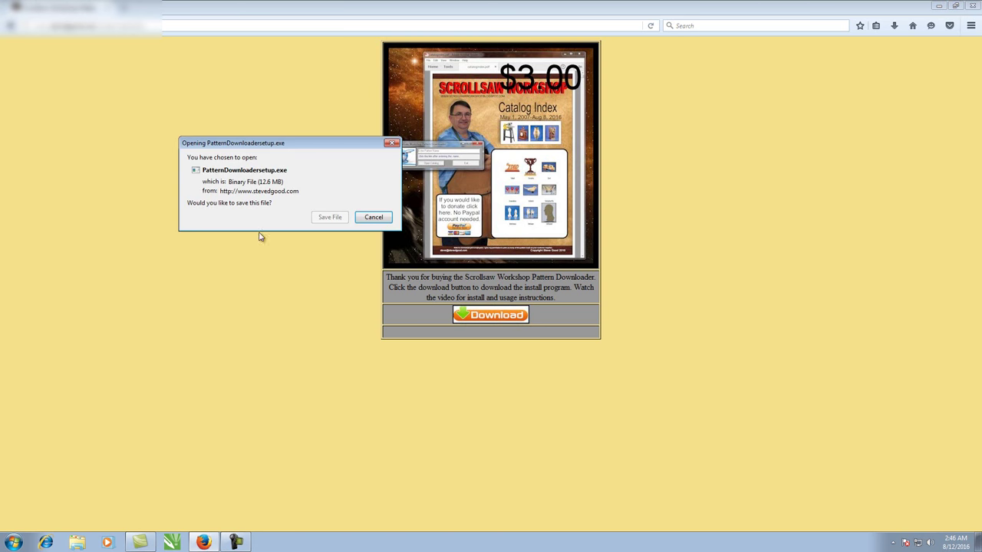
pyautogui.moveTo(283, 146); pyautogui.dragTo(568, 150)
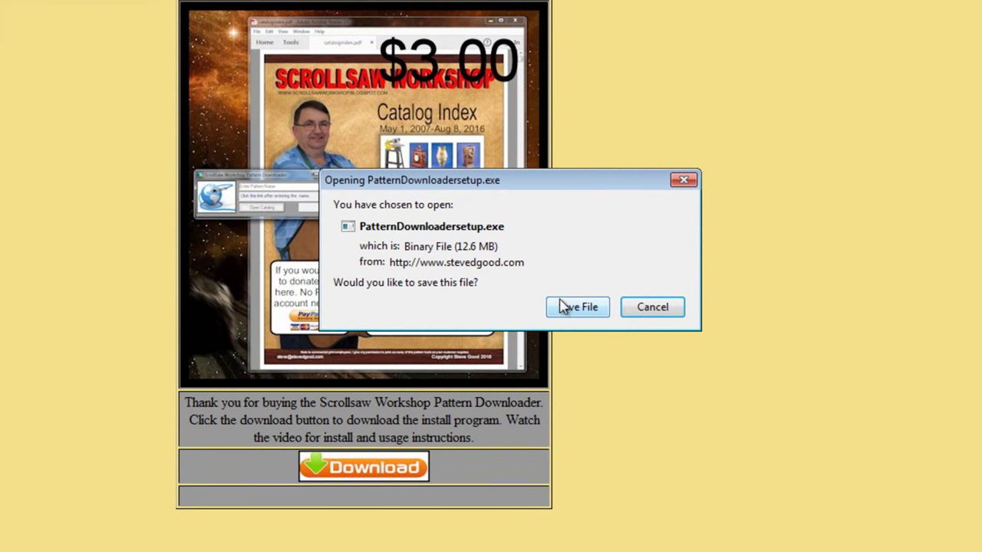
pyautogui.click(576, 307)
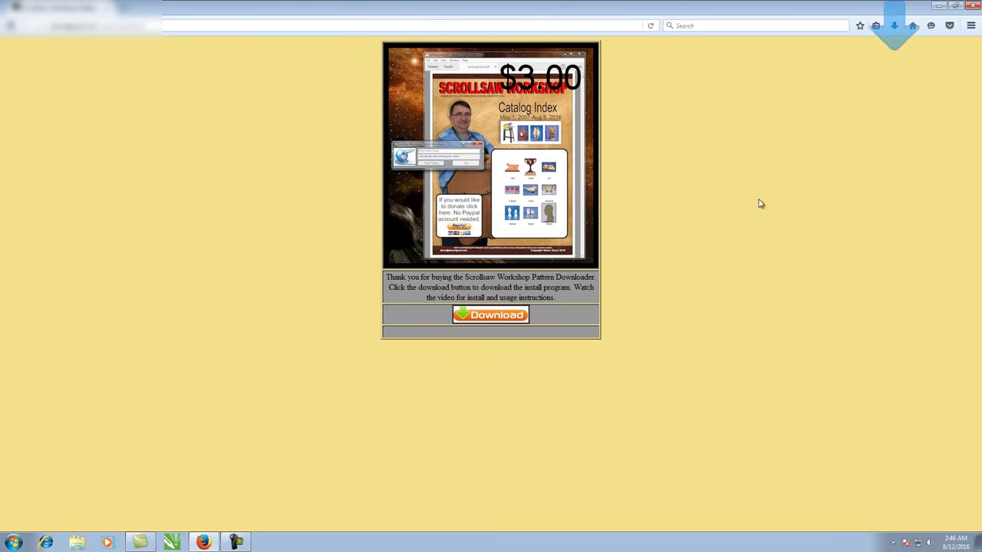
pyautogui.click(894, 27)
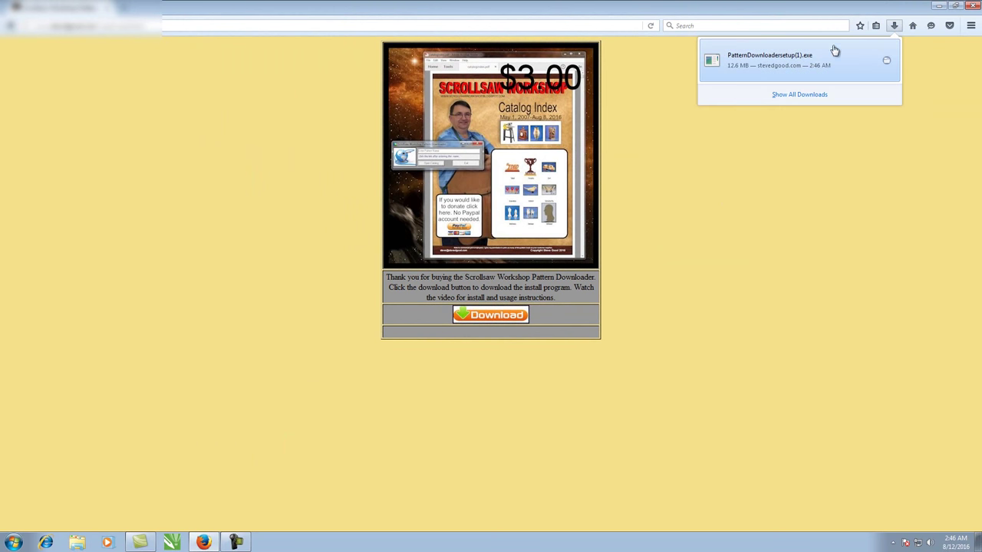
# Run PatternDownloadersetup(1).exe from the downloads list, accepting the unverified-publisher security warning
pyautogui.click(795, 63)
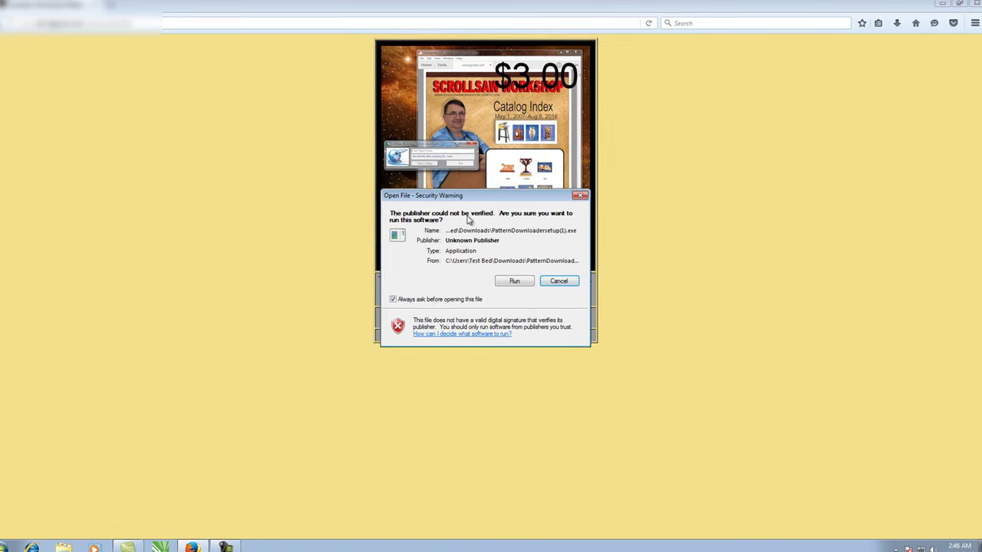
pyautogui.moveTo(501, 197); pyautogui.dragTo(713, 154)
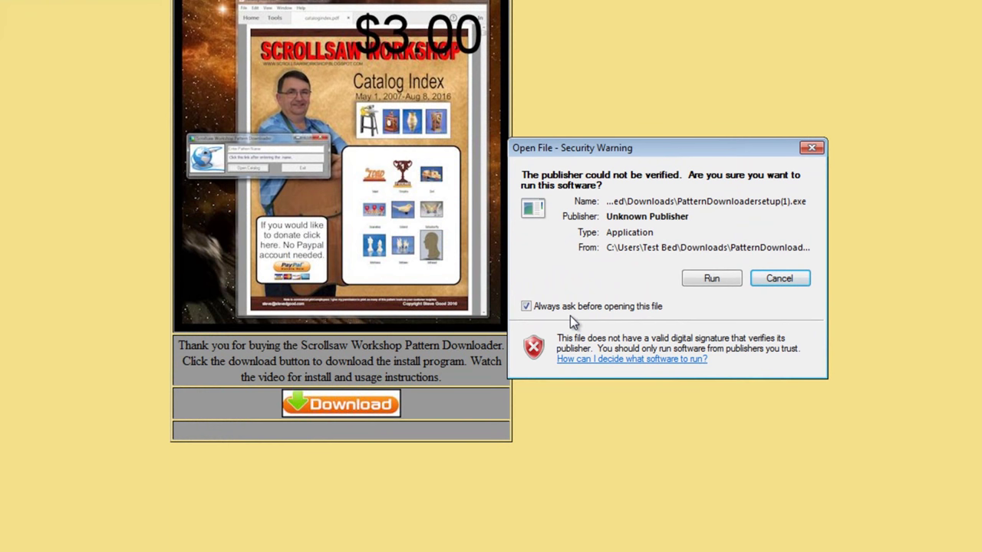
pyautogui.click(712, 279)
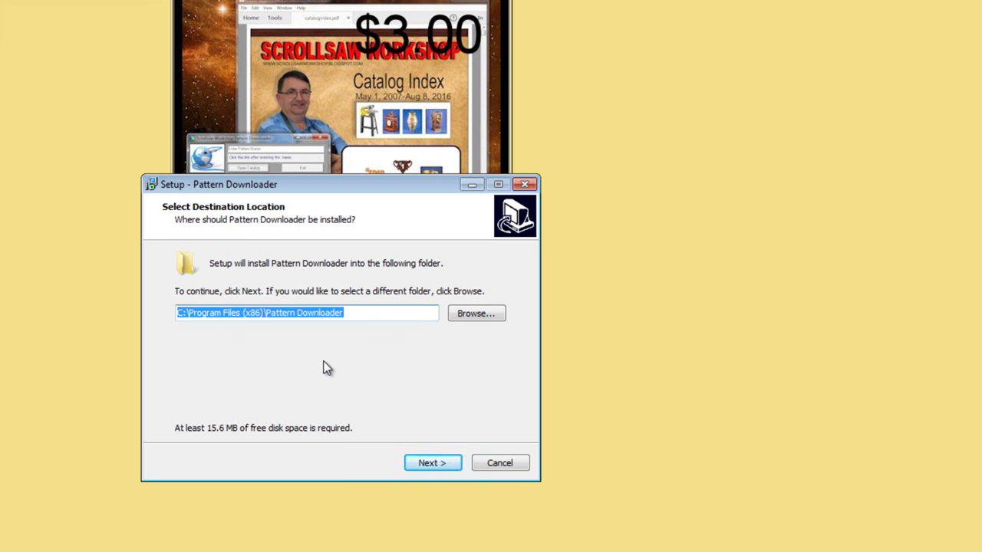
# Install Pattern Downloader into C:\Program Files (x86)\Pattern Downloader with a desktop shortcut, then finish
pyautogui.click(431, 464)
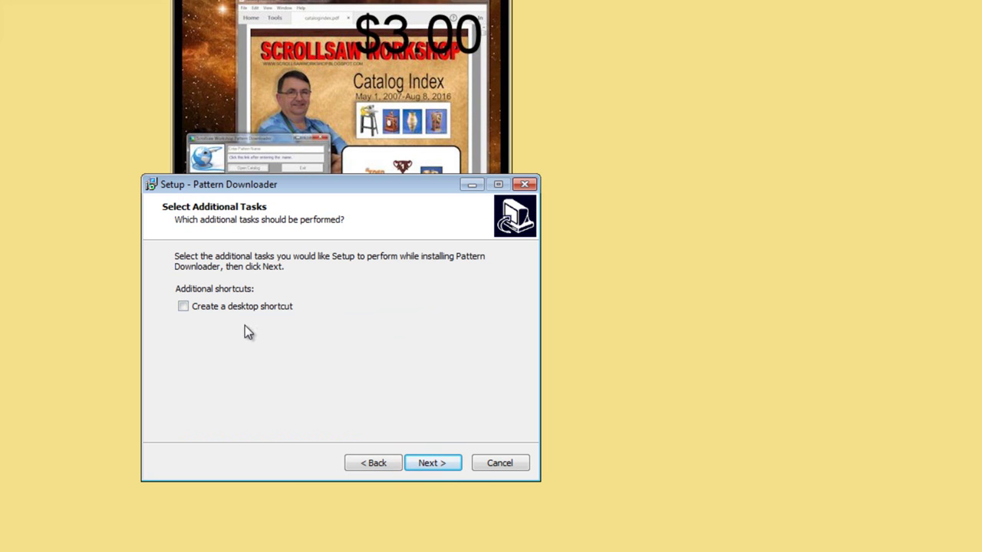
pyautogui.click(185, 310)
pyautogui.click(433, 466)
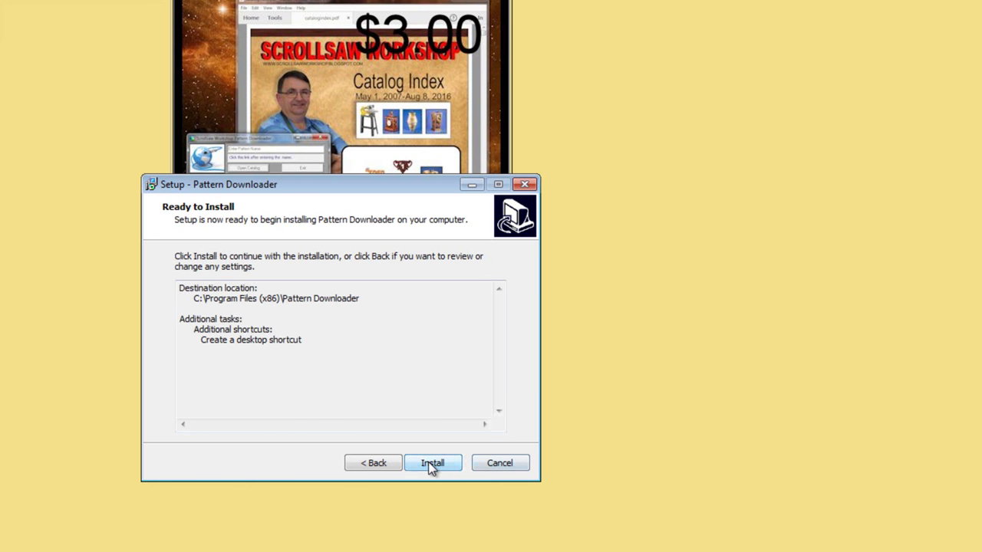
pyautogui.click(431, 465)
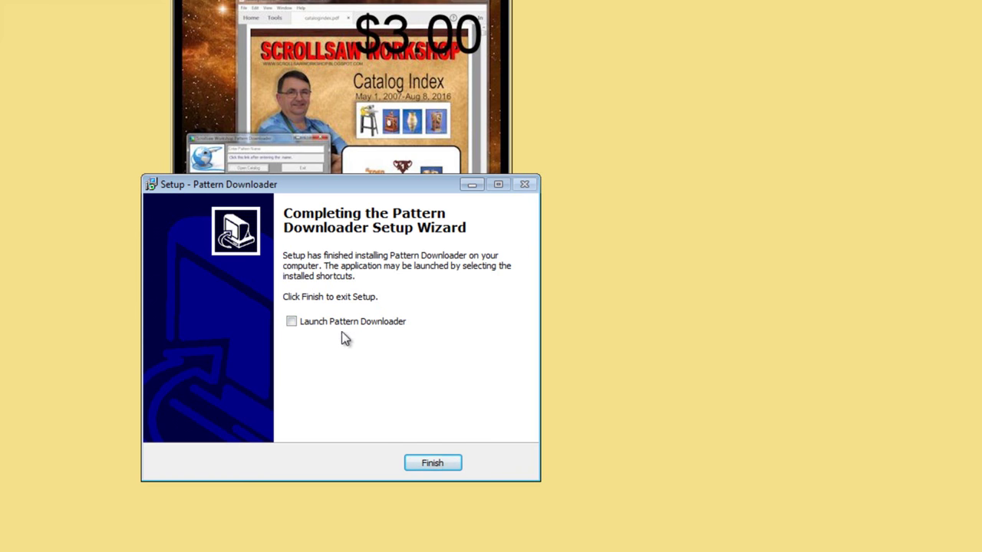
pyautogui.click(432, 464)
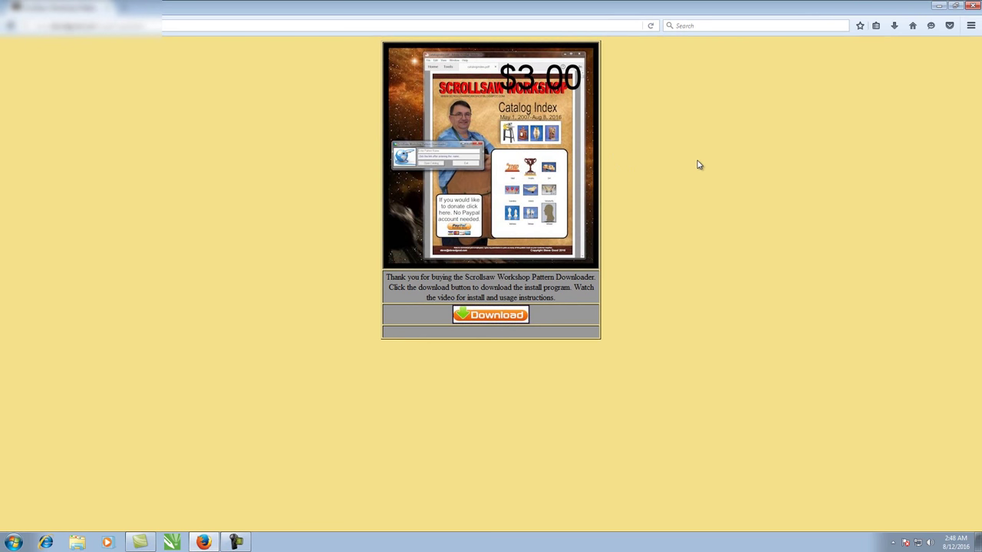
# Close Firefox, move the Pattern Downloader shortcut right, and launch it near the top right
pyautogui.click(972, 8)
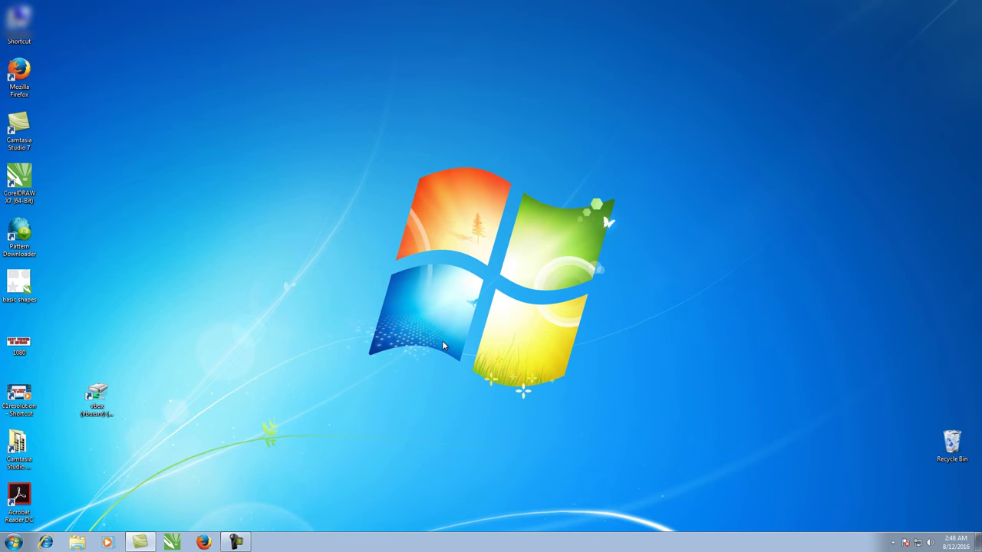
pyautogui.moveTo(21, 230); pyautogui.dragTo(760, 129)
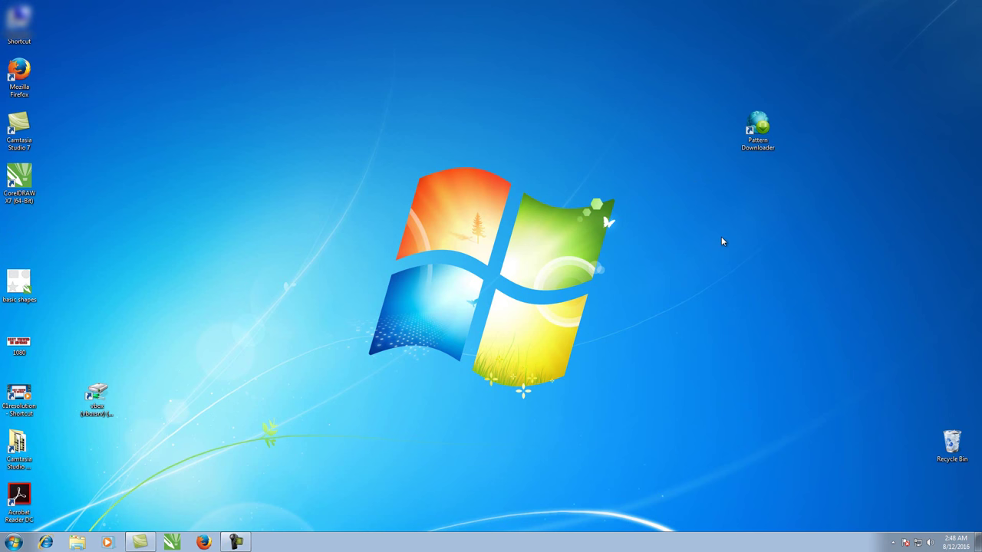
pyautogui.click(758, 132)
pyautogui.doubleClick(750, 134)
pyautogui.moveTo(358, 117); pyautogui.dragTo(622, 11)
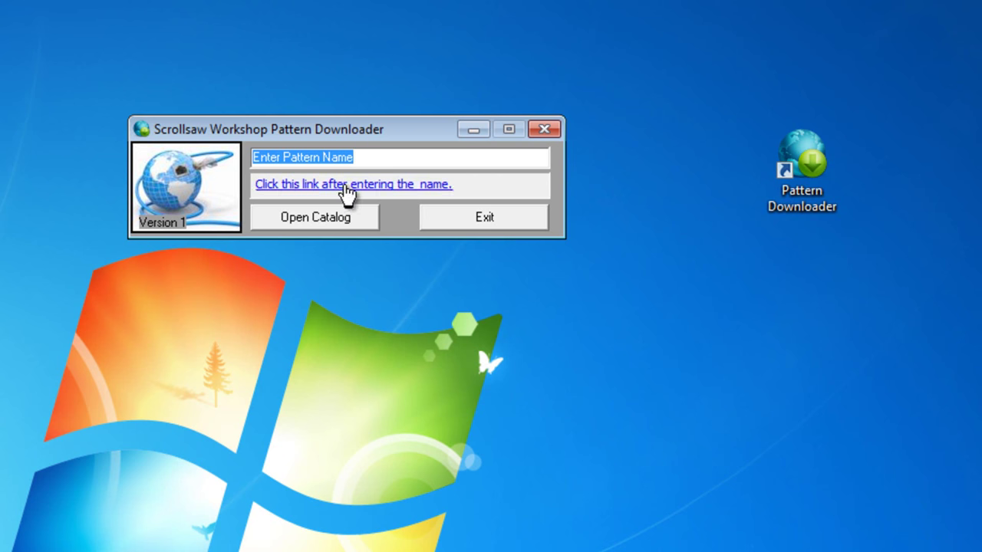
# Open catalogindex.pdf (208 pages) in Acrobat Reader and place the downloader window beside it
pyautogui.click(304, 219)
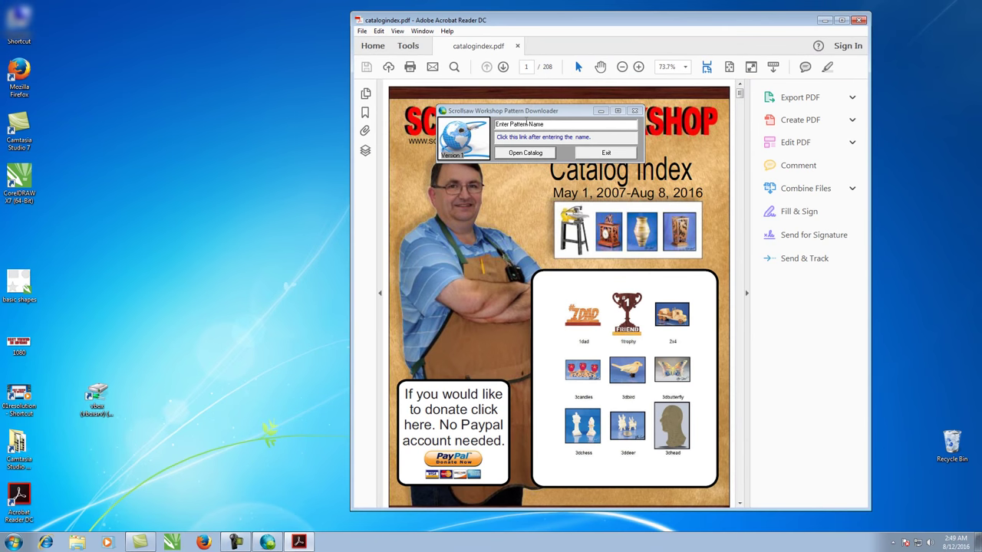
pyautogui.moveTo(542, 111); pyautogui.dragTo(428, 99)
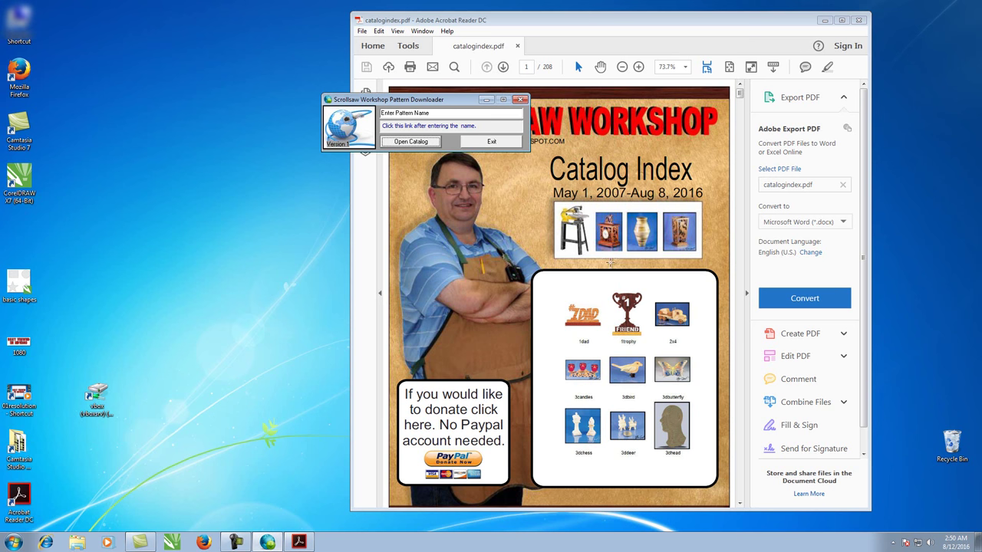
# Hide Acrobat's tools pane, reopen catalogindex.pdf, and fit the whole page in the window
pyautogui.click(748, 297)
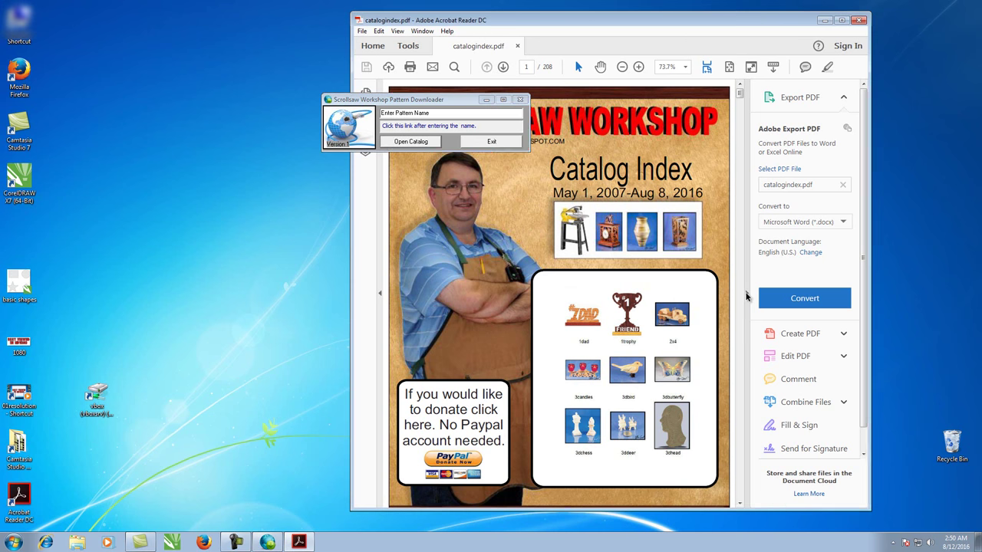
pyautogui.click(746, 297)
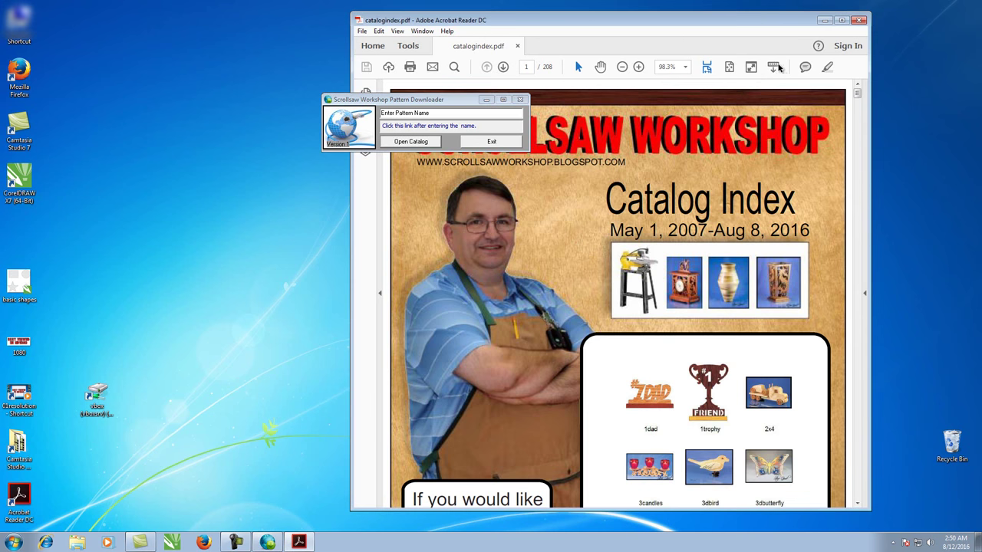
pyautogui.click(751, 67)
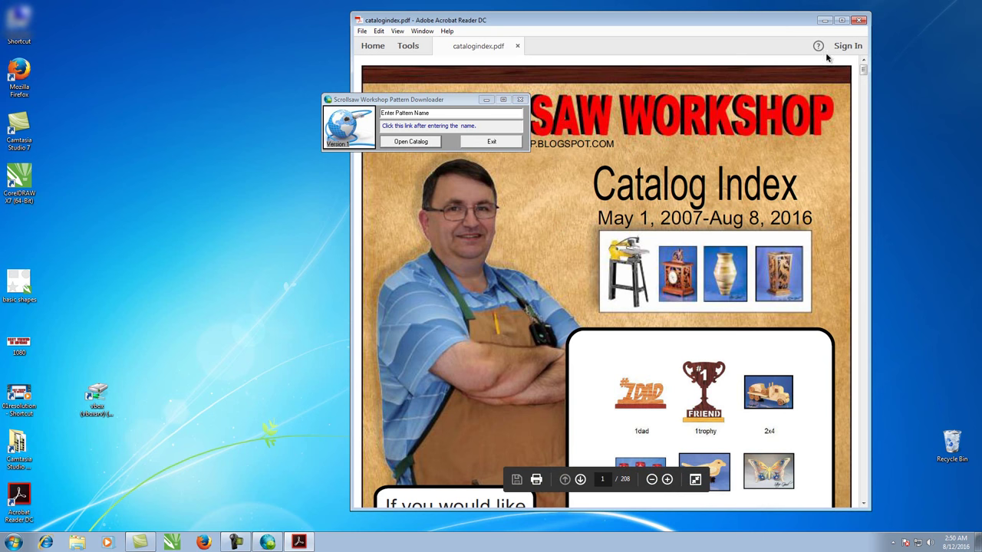
pyautogui.click(517, 46)
pyautogui.click(414, 144)
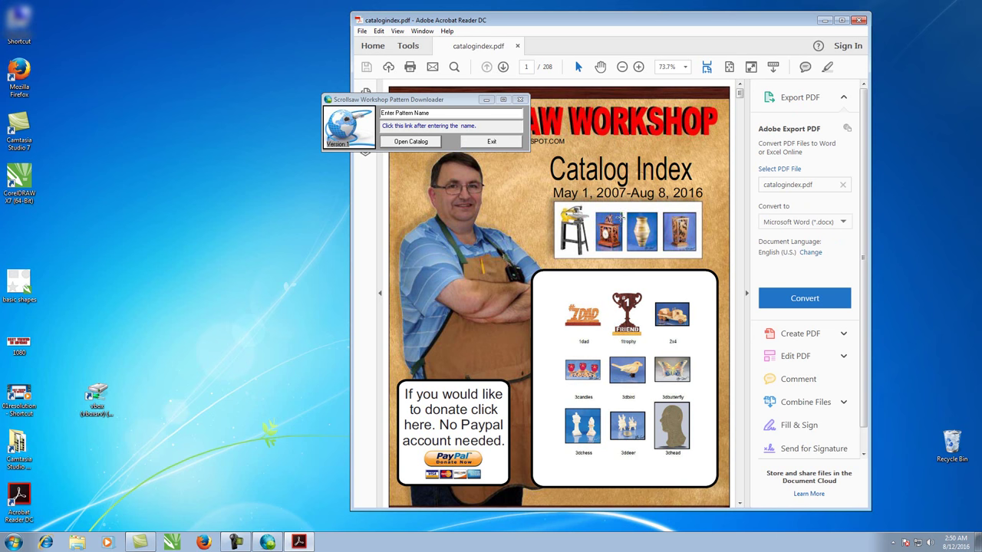
pyautogui.scroll(-3, 610, 224)
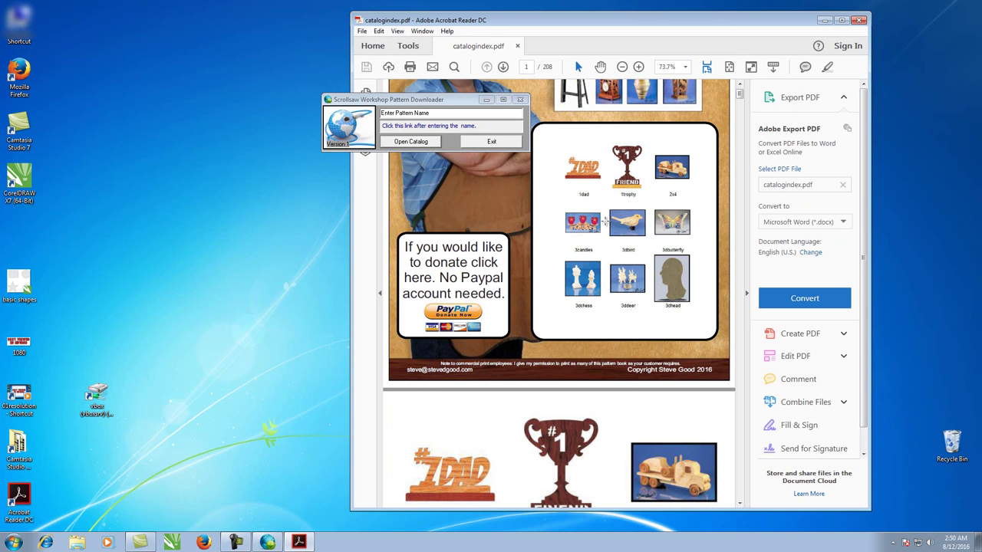
pyautogui.click(729, 67)
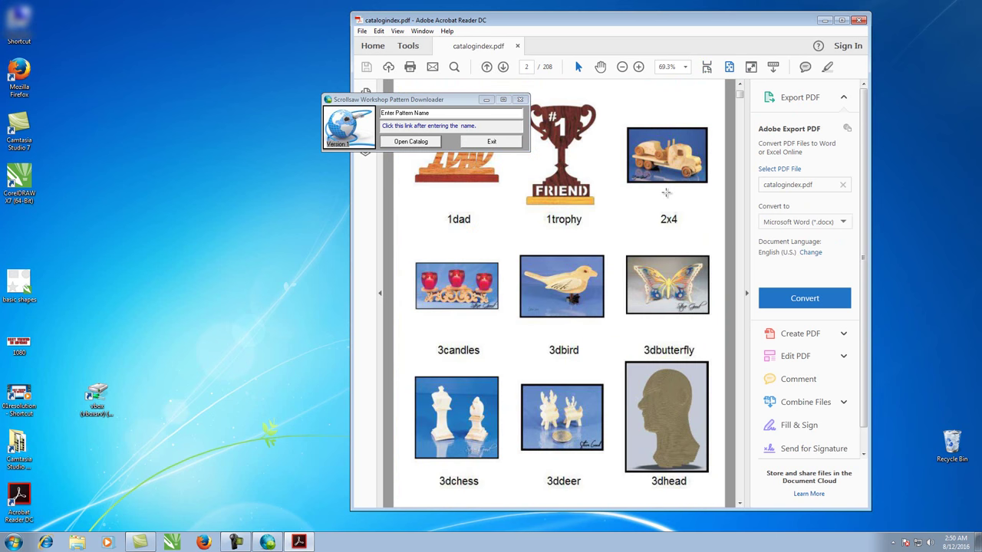
# Scroll the catalog down to page 20, where beminebox is listed
pyautogui.scroll(-3, 665, 192)
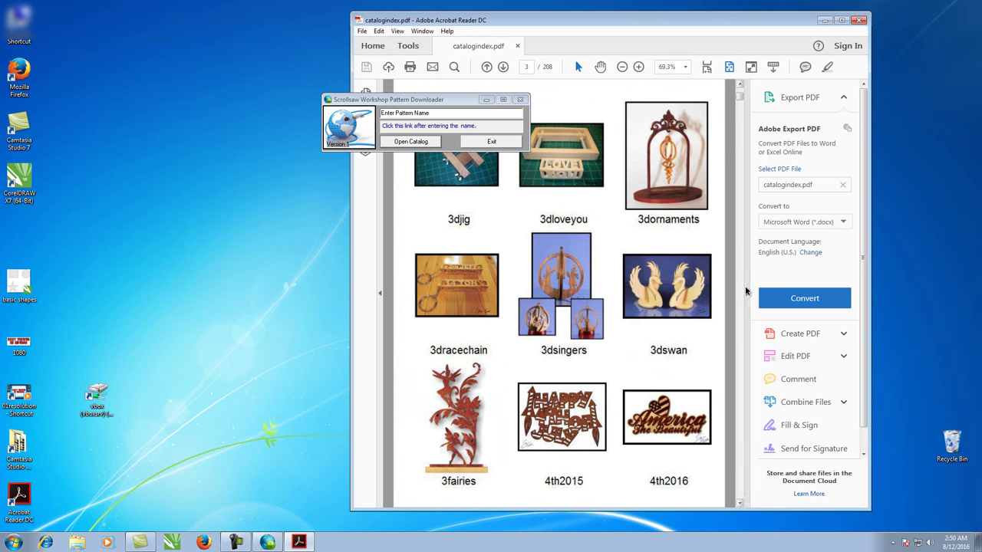
pyautogui.scroll(-3, 653, 257)
pyautogui.scroll(-9, 653, 258)
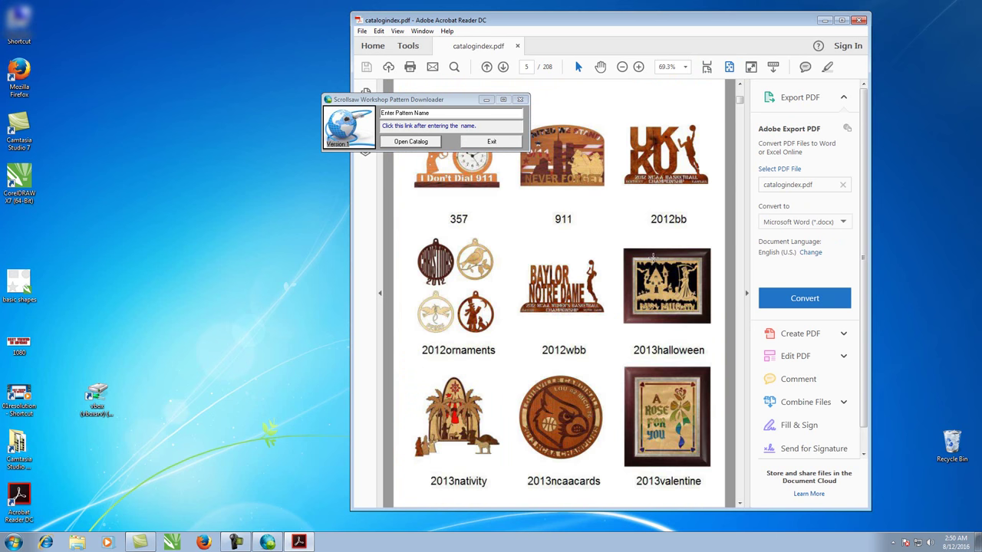
pyautogui.scroll(6, 633, 347)
pyautogui.scroll(12, 633, 347)
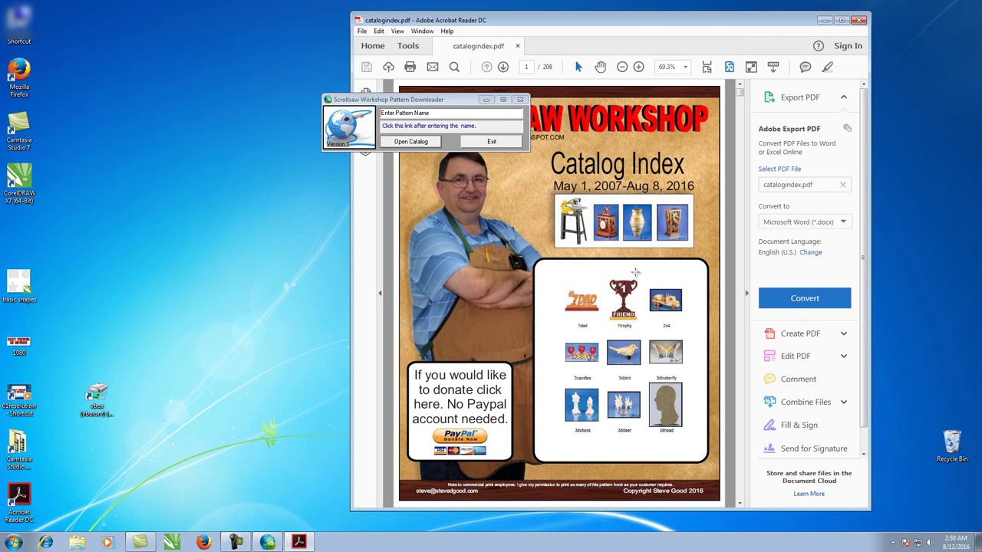
pyautogui.scroll(-18, 636, 271)
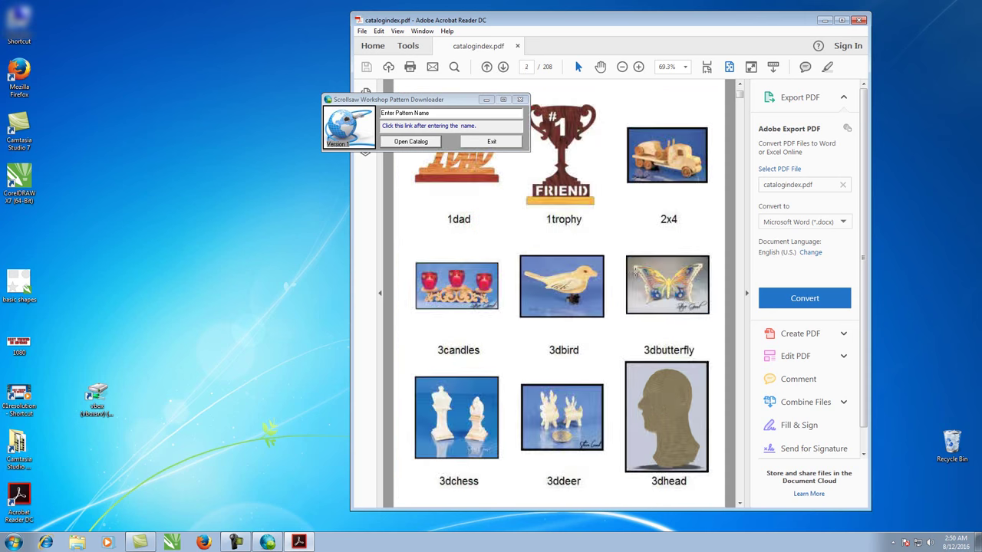
pyautogui.scroll(-20, 636, 272)
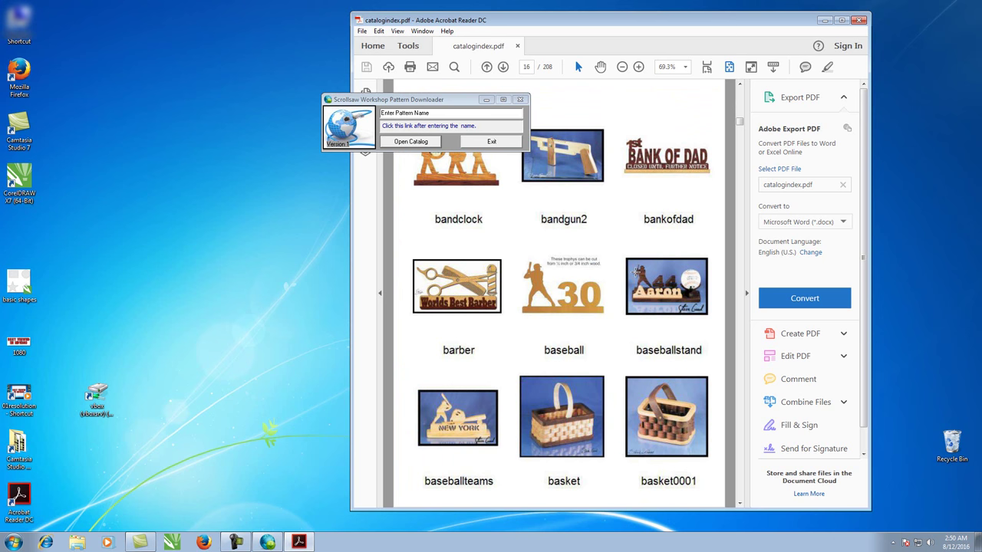
pyautogui.scroll(-9, 635, 271)
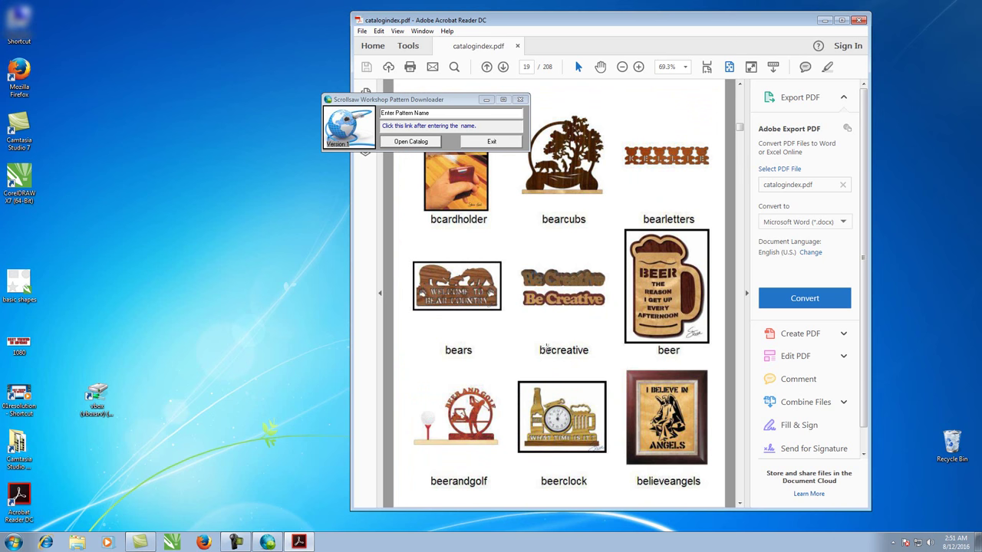
pyautogui.scroll(-3, 581, 254)
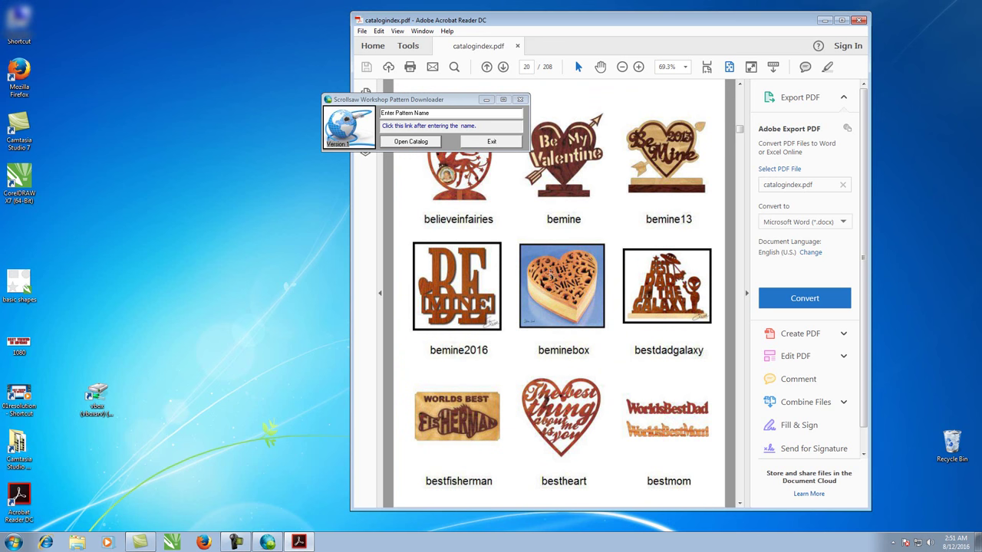
# Replace the downloader's placeholder pattern name with beminebox
pyautogui.click(431, 113)
pyautogui.tripleClick(428, 113)
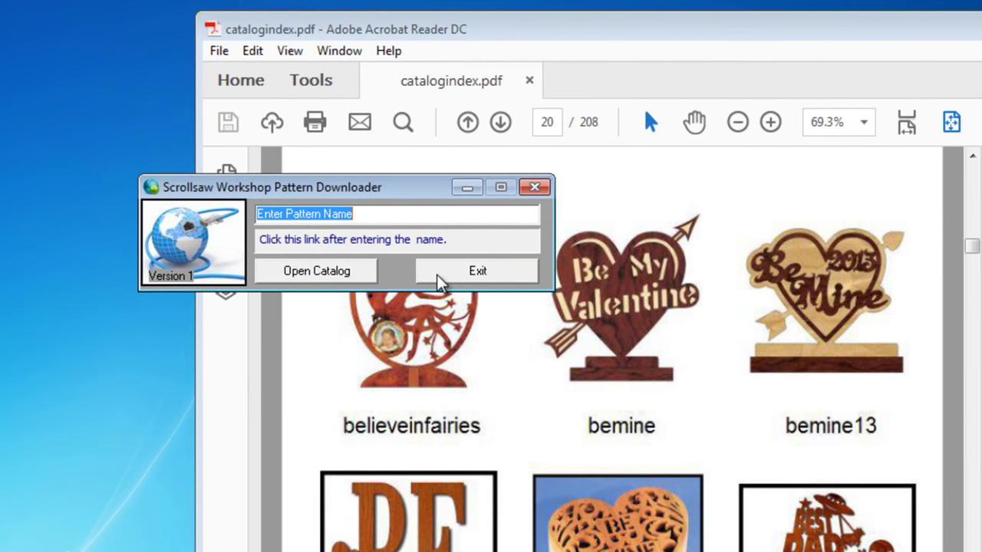
pyautogui.write('bemin')
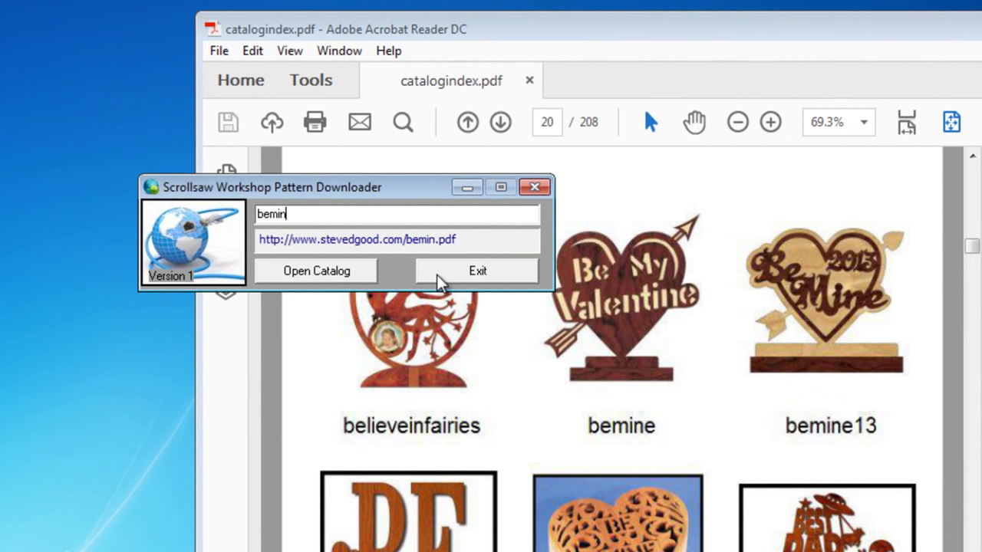
pyautogui.write('ebox')
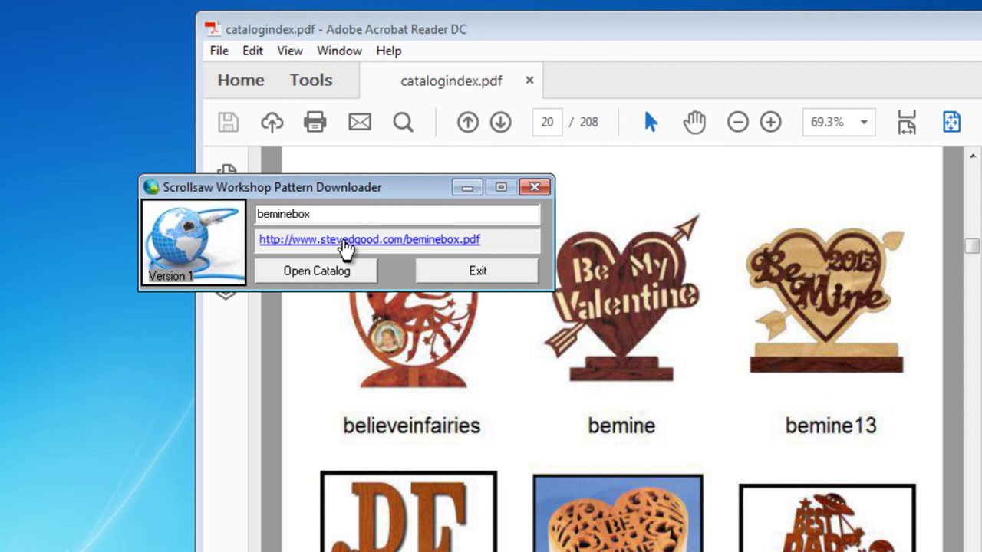
# Download beminebox.pdf so it opens as a second Acrobat tab, and look it over
pyautogui.click(345, 241)
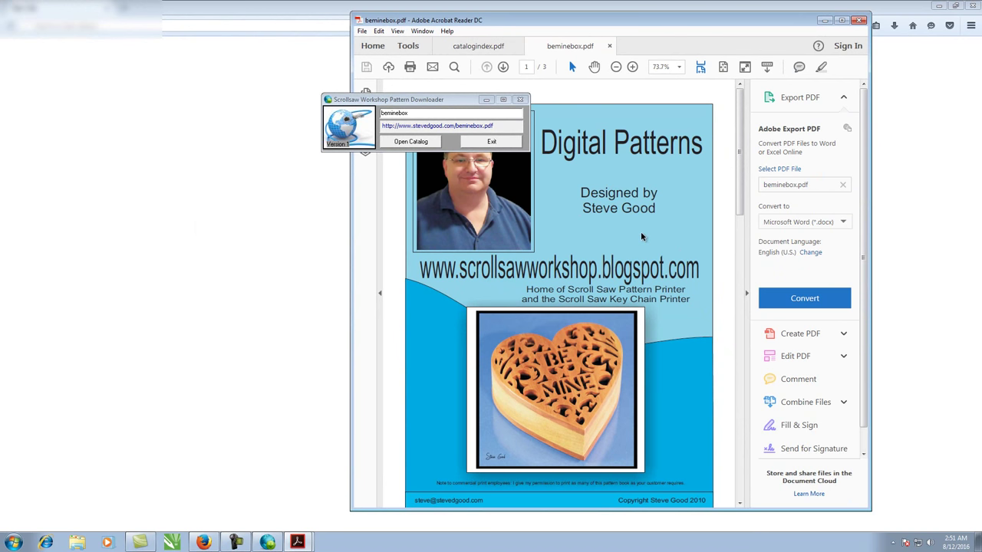
pyautogui.scroll(-3, 640, 233)
pyautogui.scroll(3, 640, 231)
pyautogui.click(472, 47)
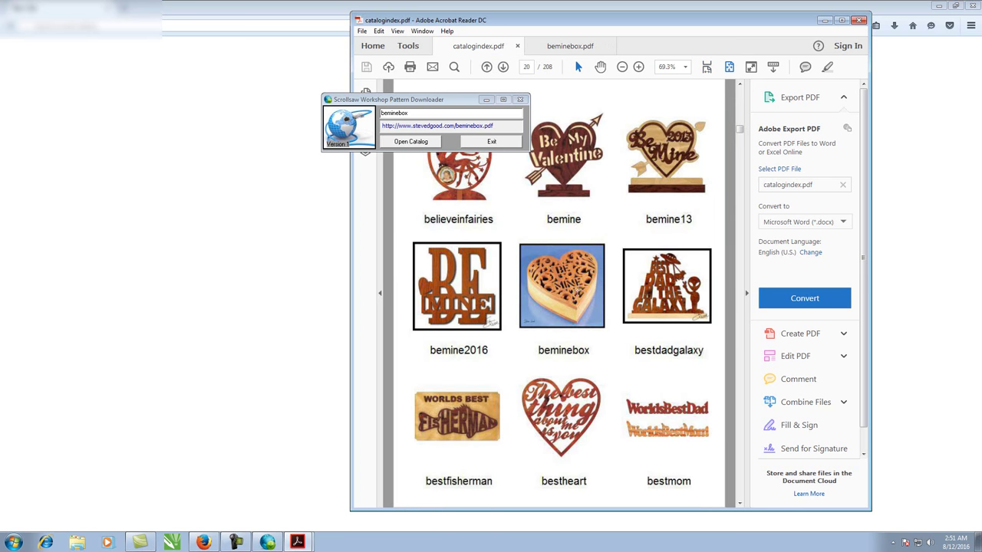
pyautogui.click(563, 50)
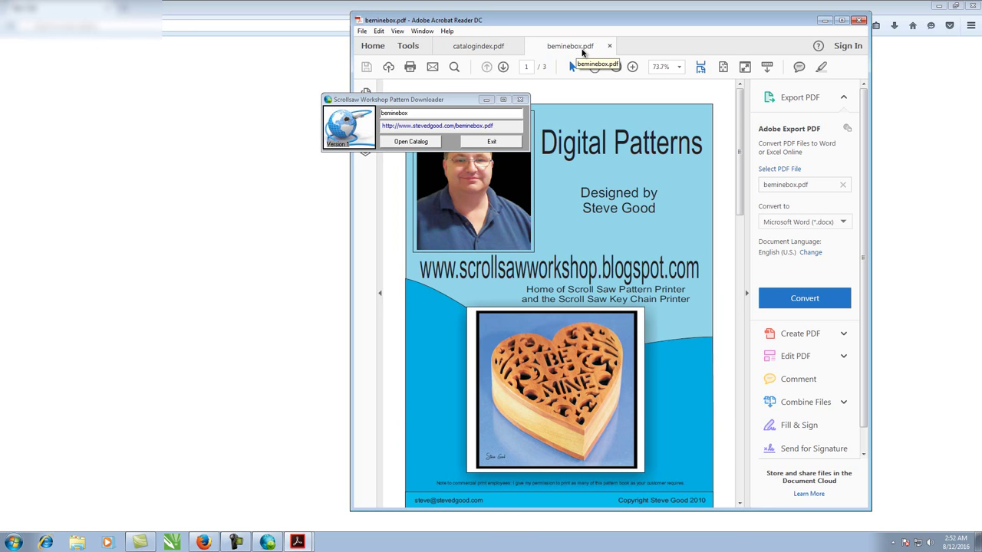
pyautogui.click(362, 32)
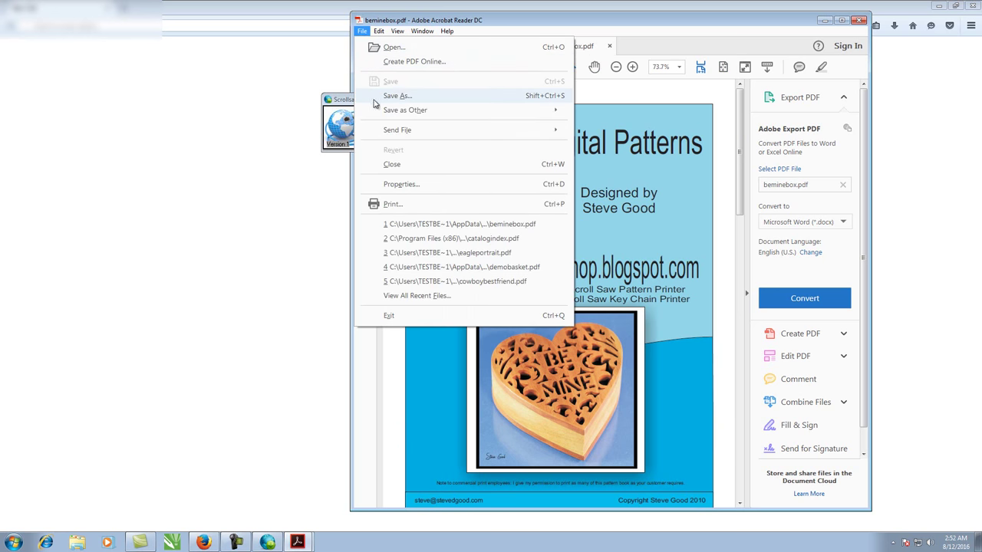
pyautogui.click(642, 27)
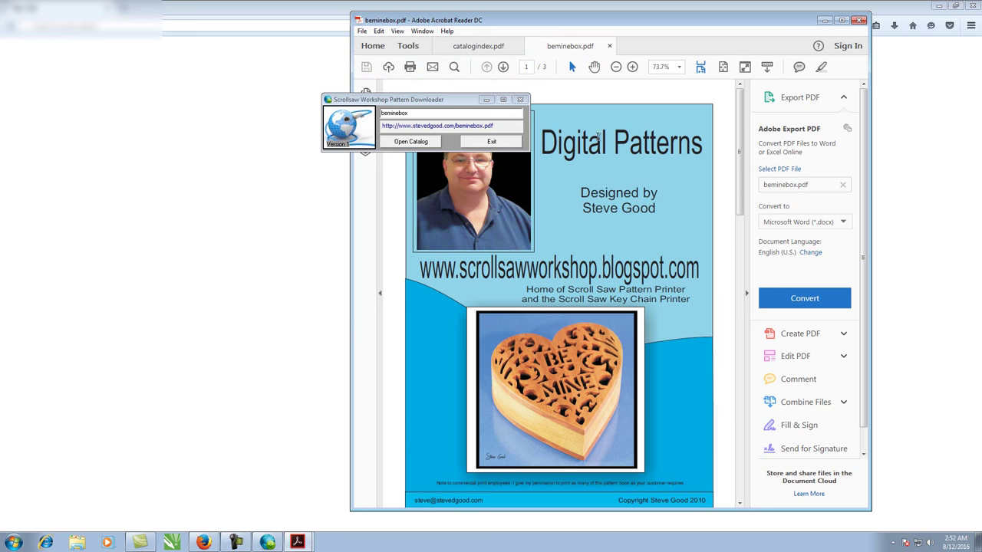
# Return to catalogindex.pdf and scroll to page 27, where borntofish is listed
pyautogui.click(476, 50)
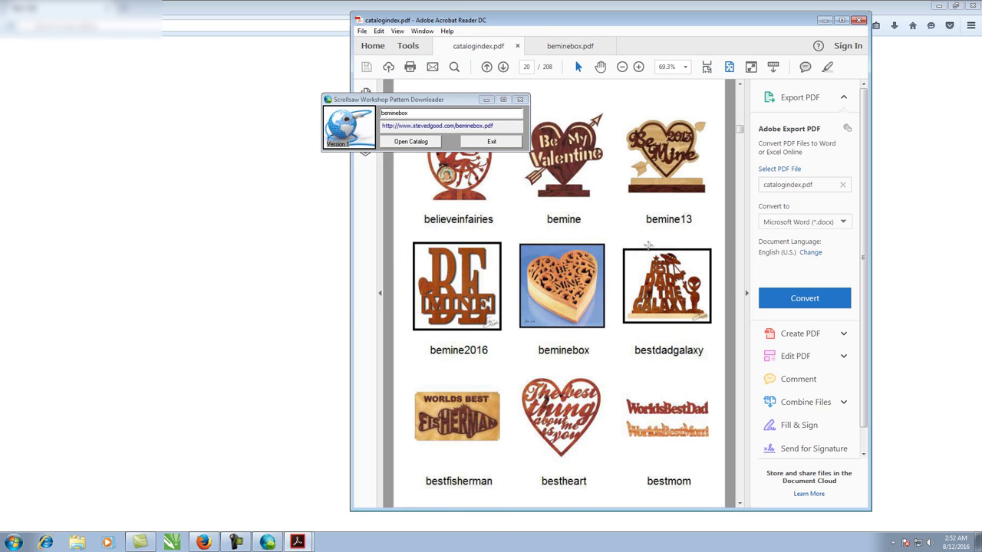
pyautogui.scroll(-10, 623, 329)
pyautogui.scroll(-4, 623, 330)
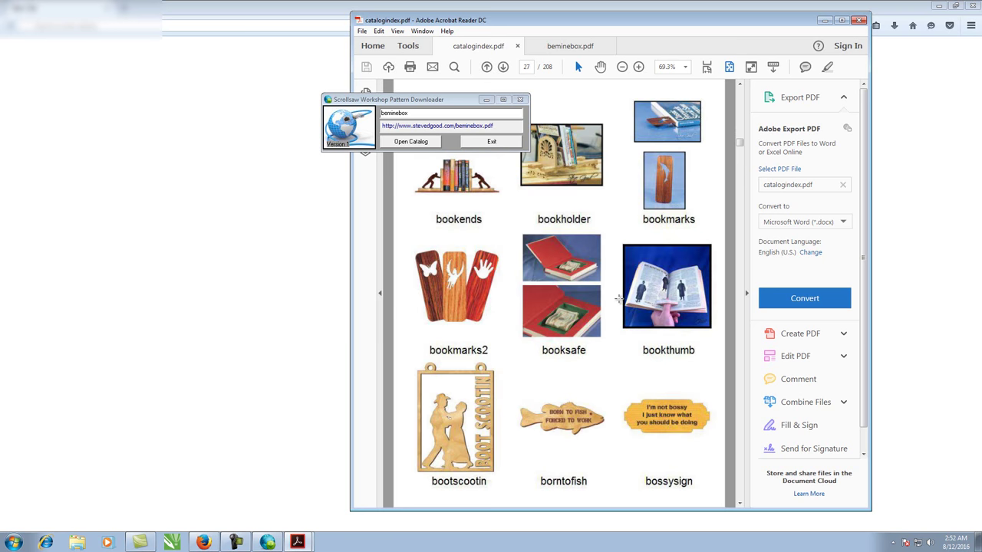
# Change the pattern name to borntofish and download it, opening the 3-page borntofish.pdf
pyautogui.doubleClick(415, 112)
pyautogui.write('borntofish')
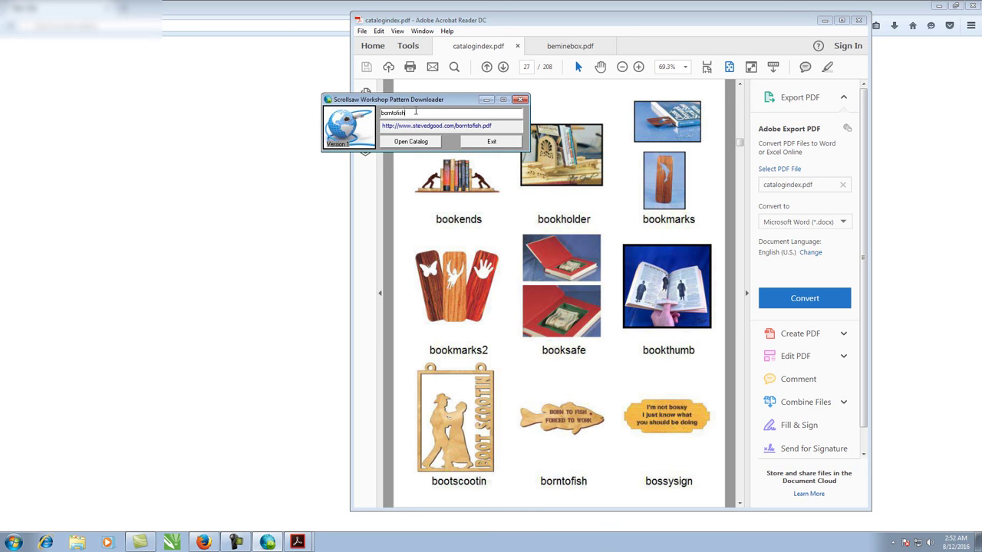
pyautogui.press('Return')
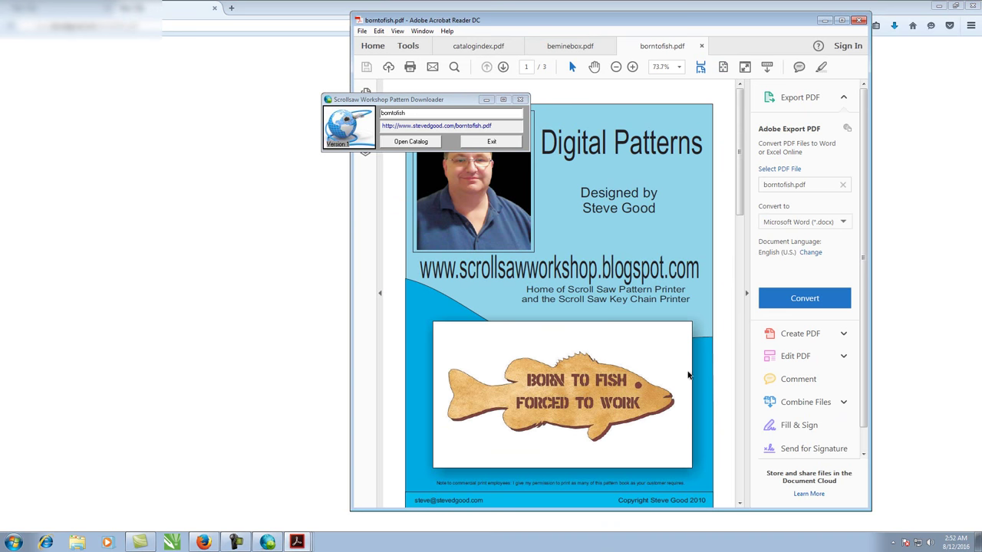
pyautogui.scroll(-10, 606, 285)
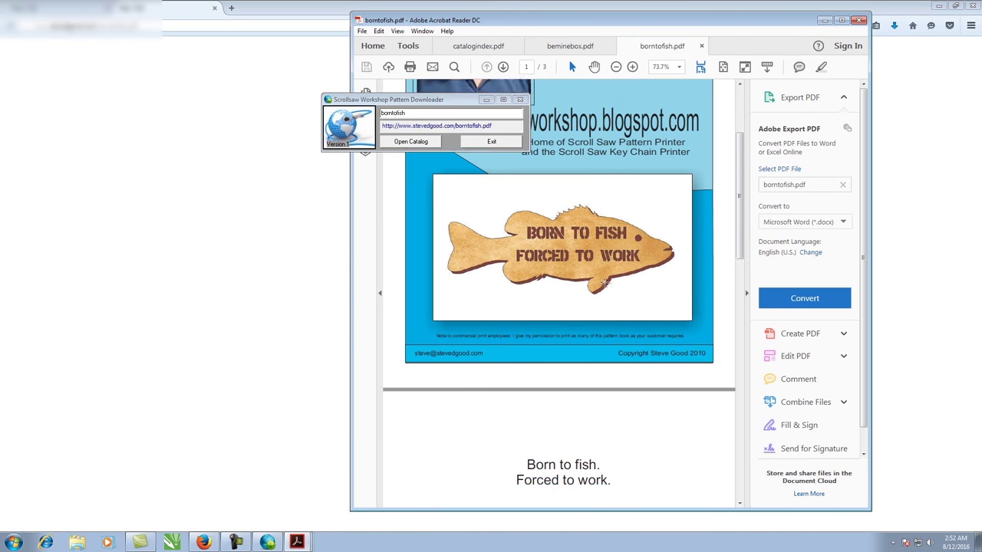
pyautogui.scroll(-10, 604, 283)
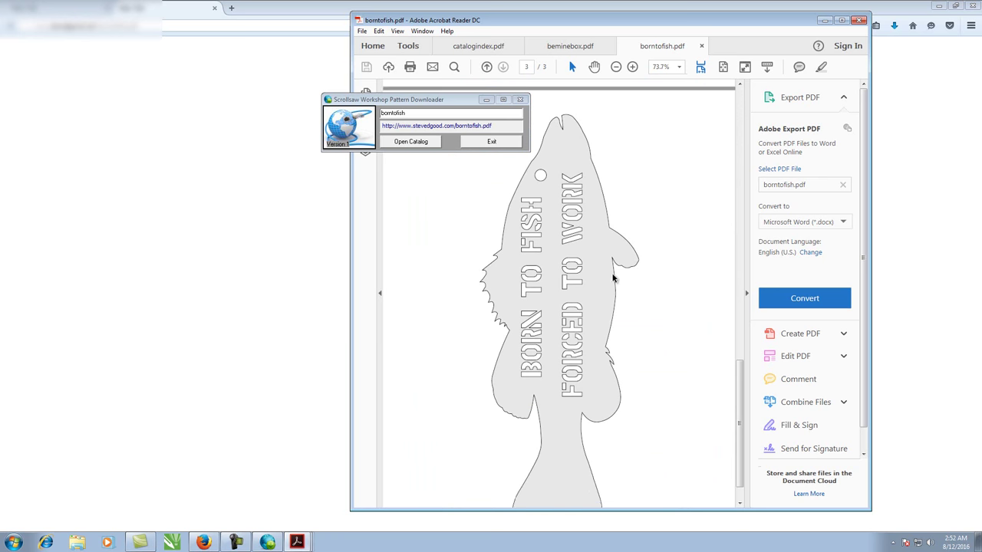
pyautogui.scroll(12, 613, 278)
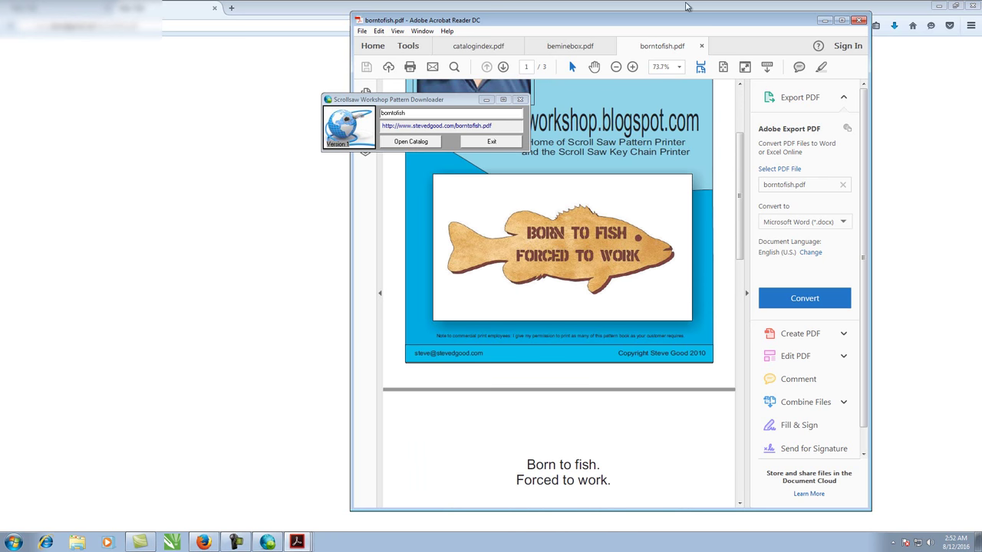
# Compare the beminebox and borntofish tabs, then go back to catalogindex.pdf
pyautogui.click(582, 49)
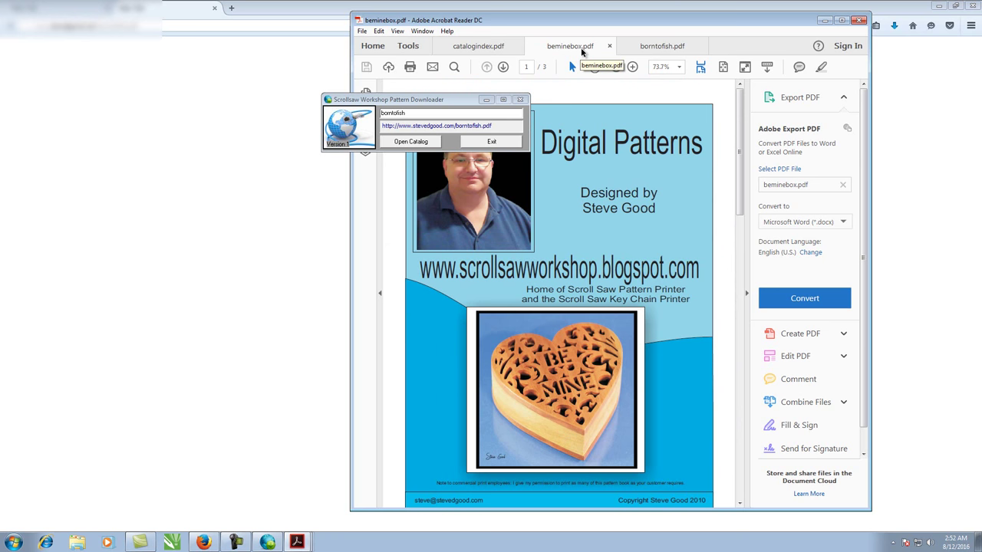
pyautogui.click(660, 47)
pyautogui.click(570, 48)
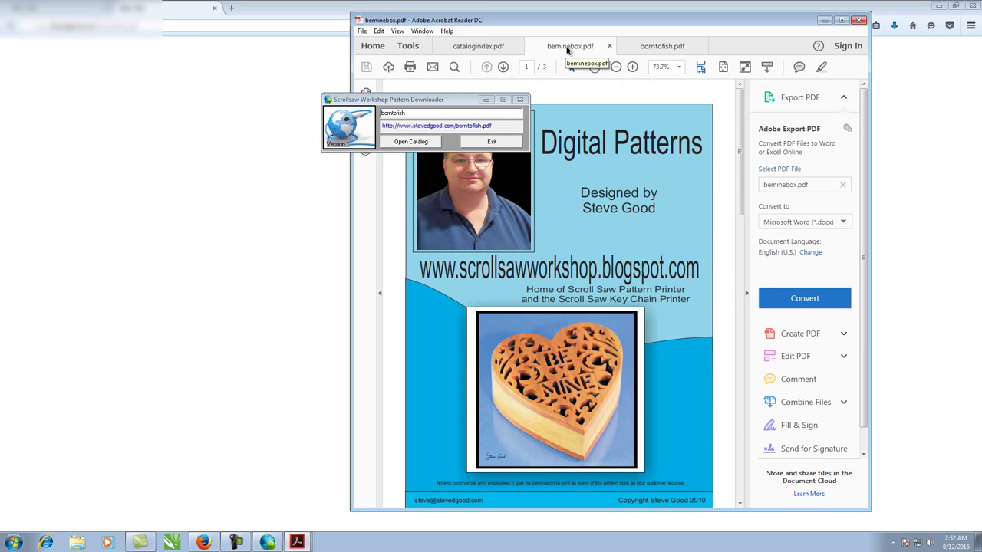
pyautogui.click(474, 50)
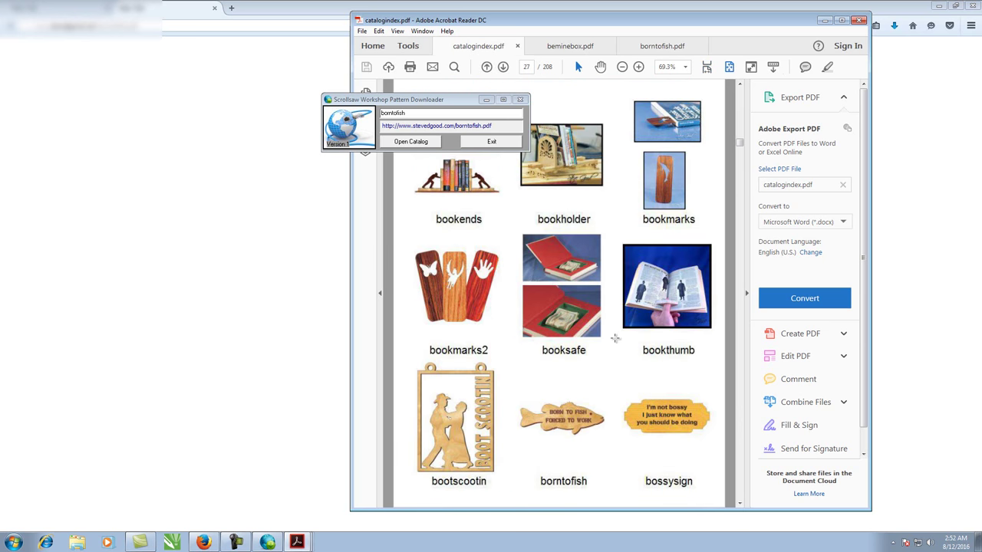
# Scroll catalogindex.pdf down to page 63, listing easyelvis, eggandbunny and elephant
pyautogui.scroll(-3, 613, 338)
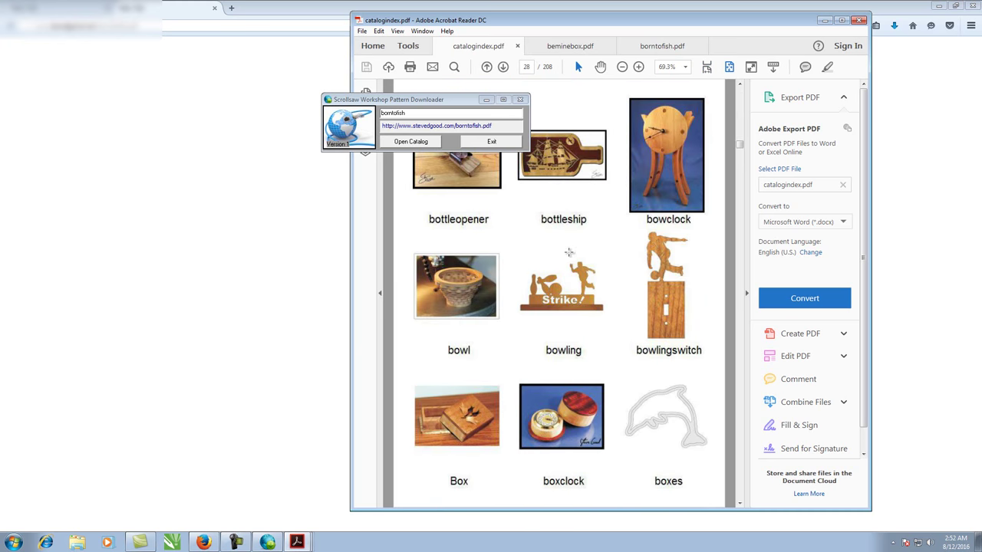
pyautogui.scroll(-1, 566, 258)
pyautogui.scroll(-13, 564, 260)
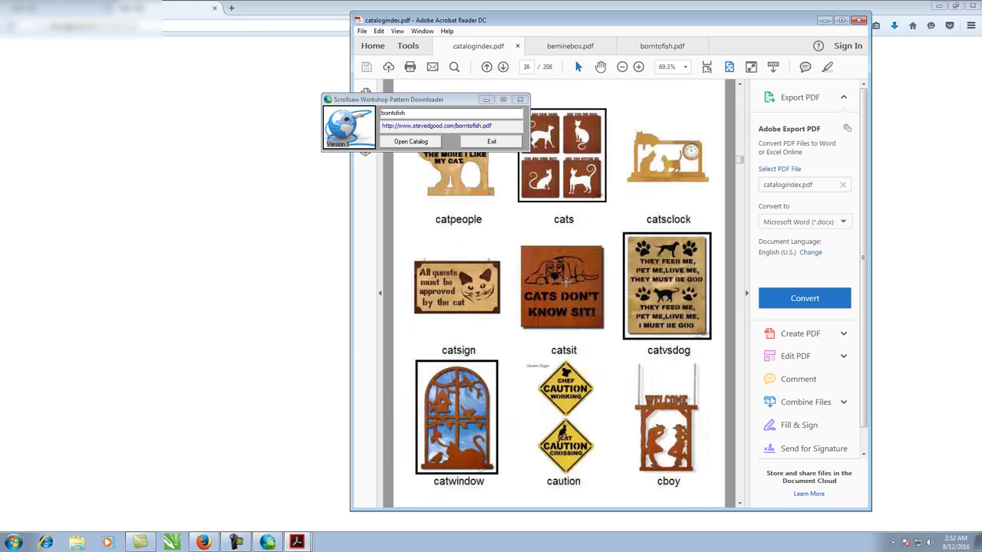
pyautogui.scroll(-16, 567, 296)
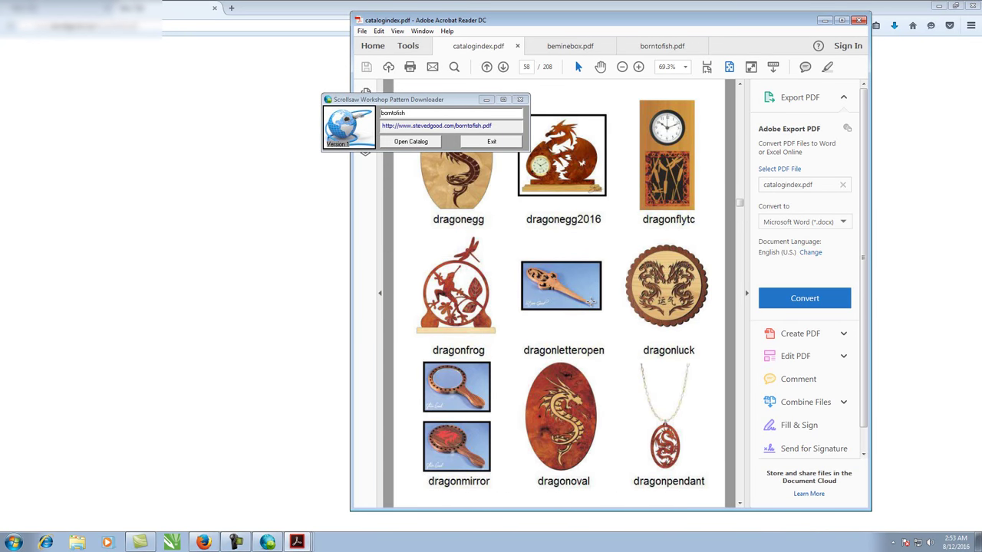
pyautogui.scroll(-5, 590, 296)
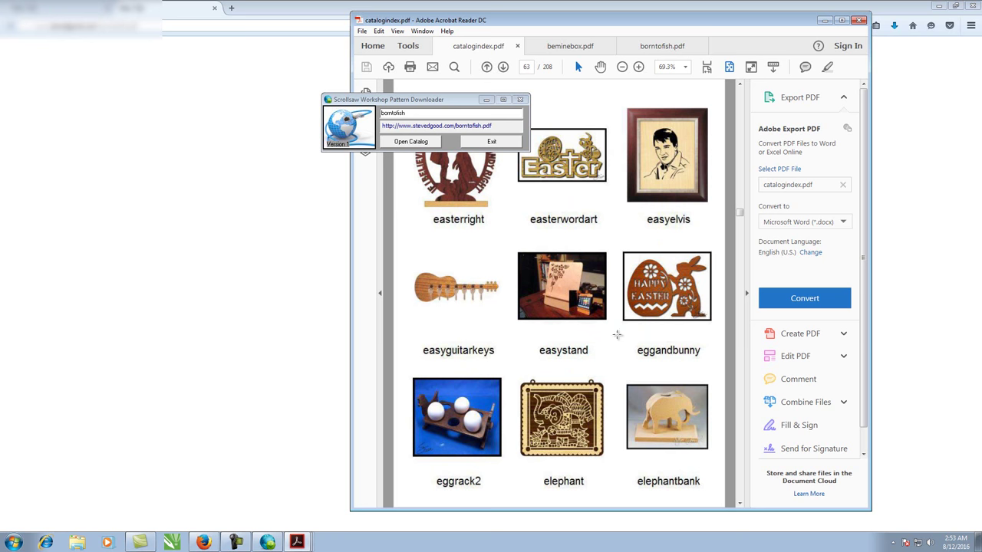
pyautogui.scroll(-4, 610, 330)
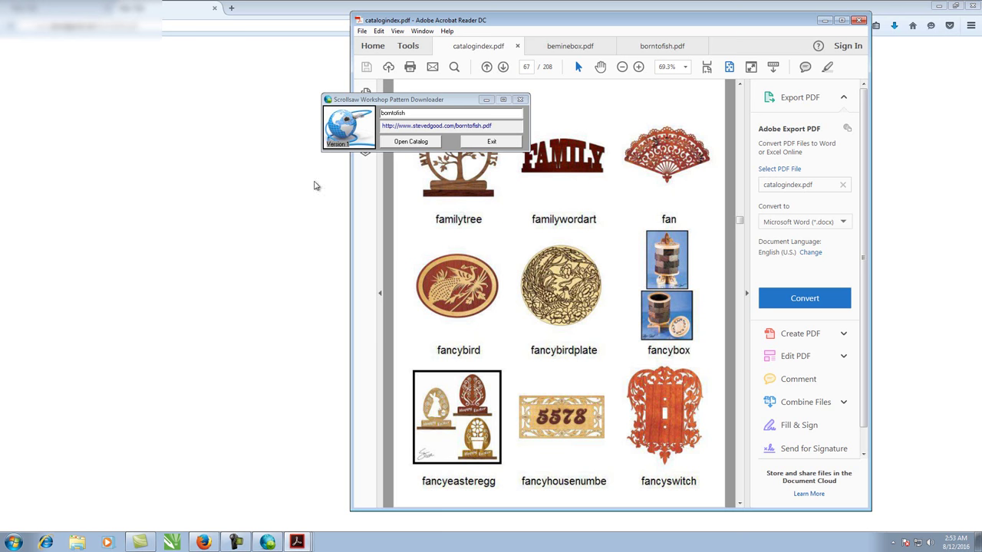
# Close Firefox and all its tabs so Acrobat Reader DC is in front
pyautogui.click(974, 6)
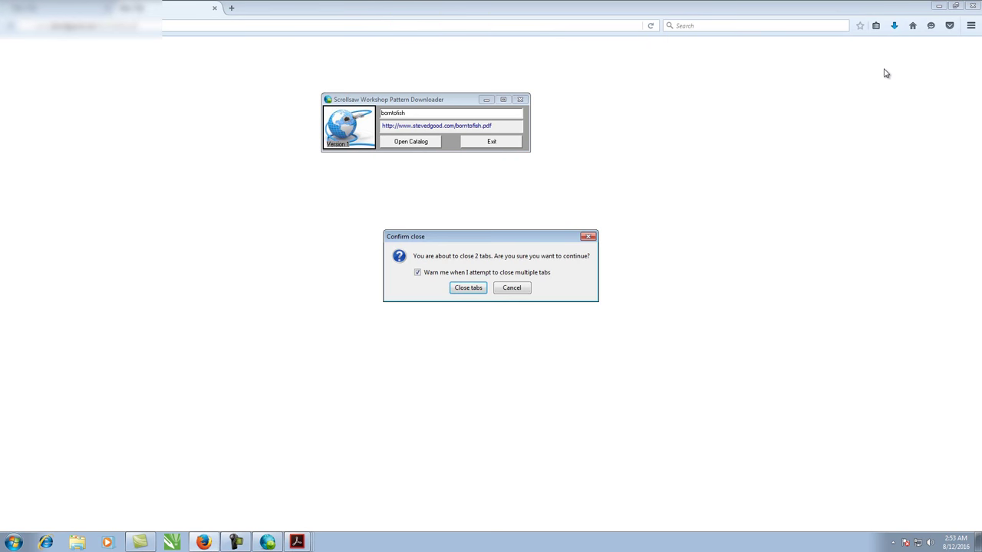
pyautogui.click(468, 288)
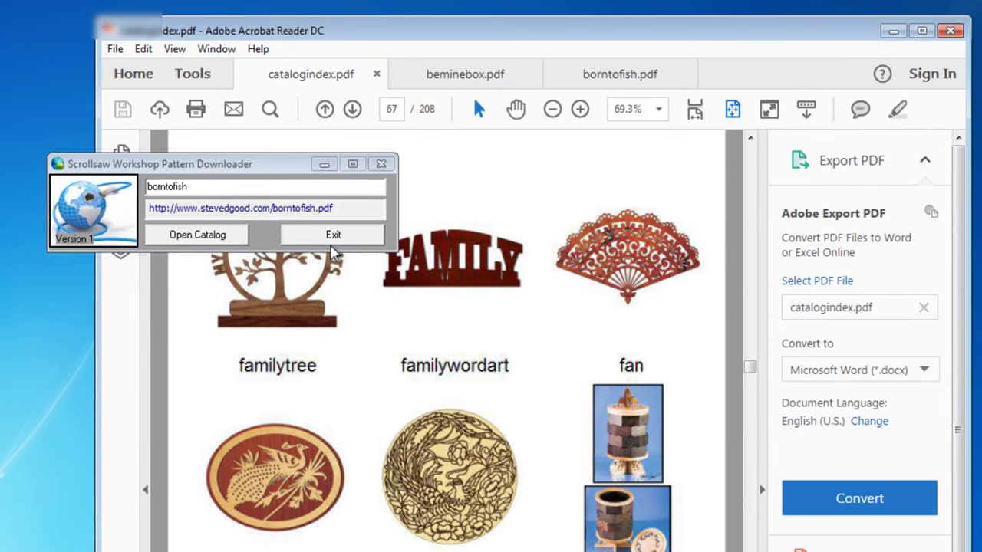
pyautogui.click(520, 181)
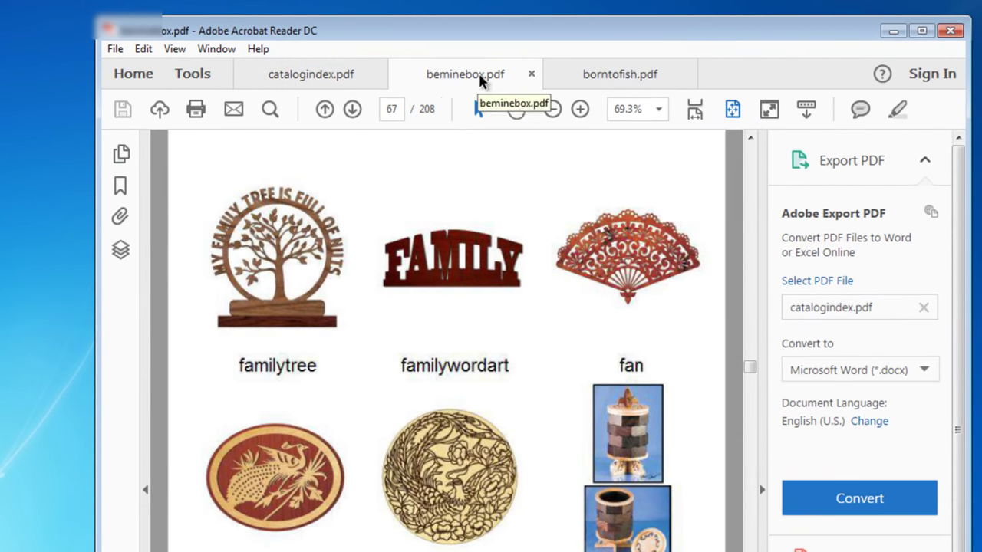
# View the beminebox.pdf and borntofish.pdf tabs, then return to catalogindex.pdf at page 67
pyautogui.click(483, 82)
pyautogui.click(635, 77)
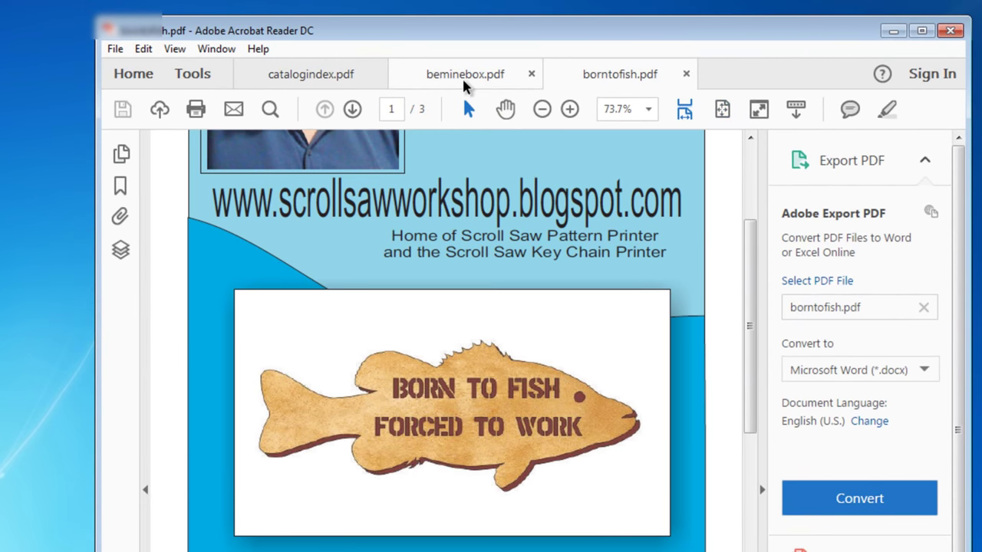
pyautogui.click(464, 84)
pyautogui.click(321, 81)
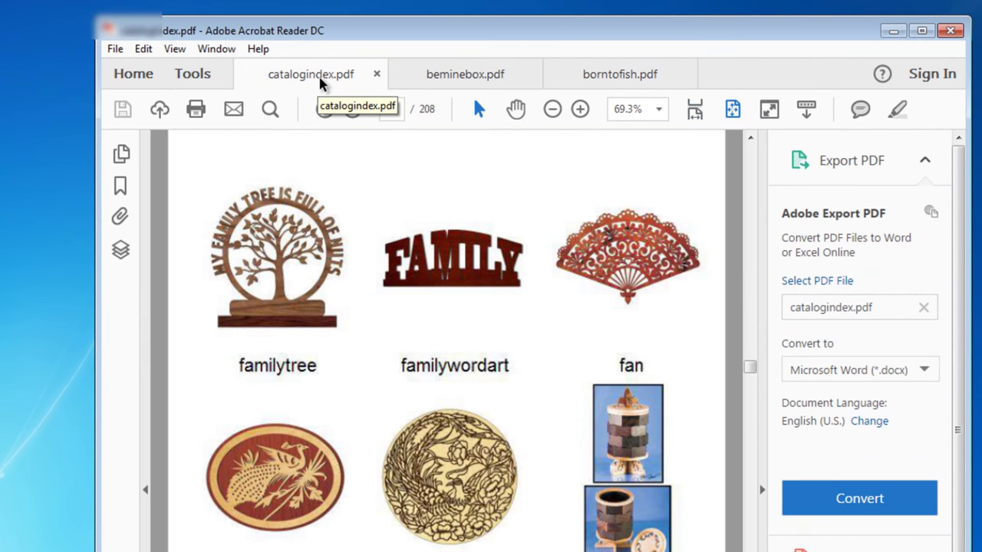